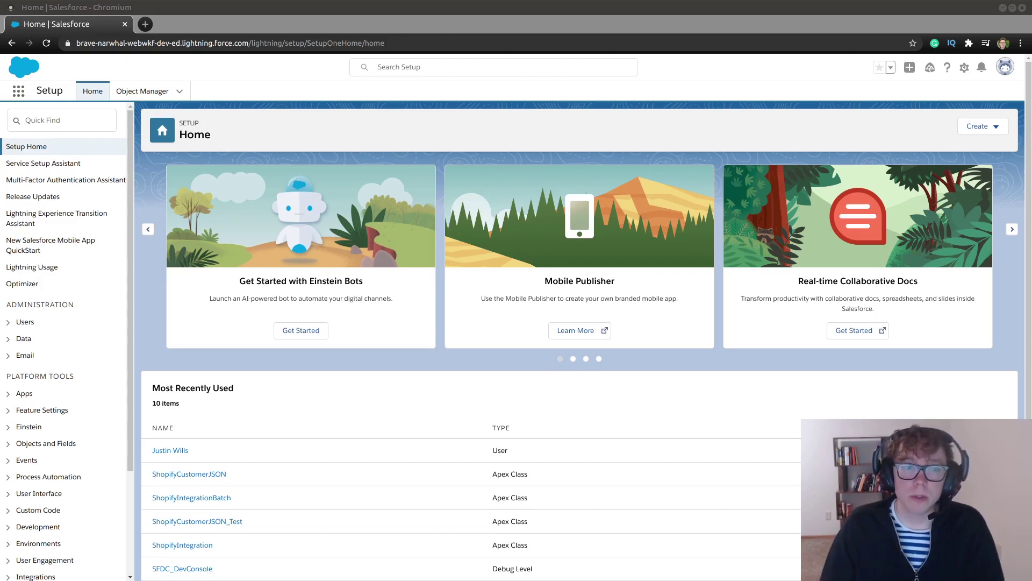
# Step: Filter Setup Quick Find with 'data' and go to the Data Export page
pyautogui.click(46, 111)
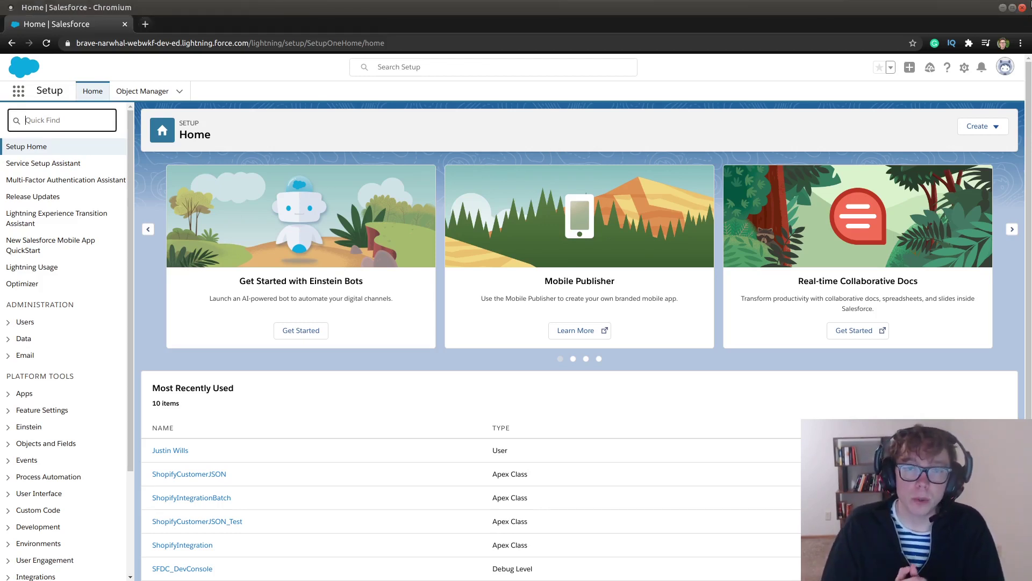
pyautogui.write('data')
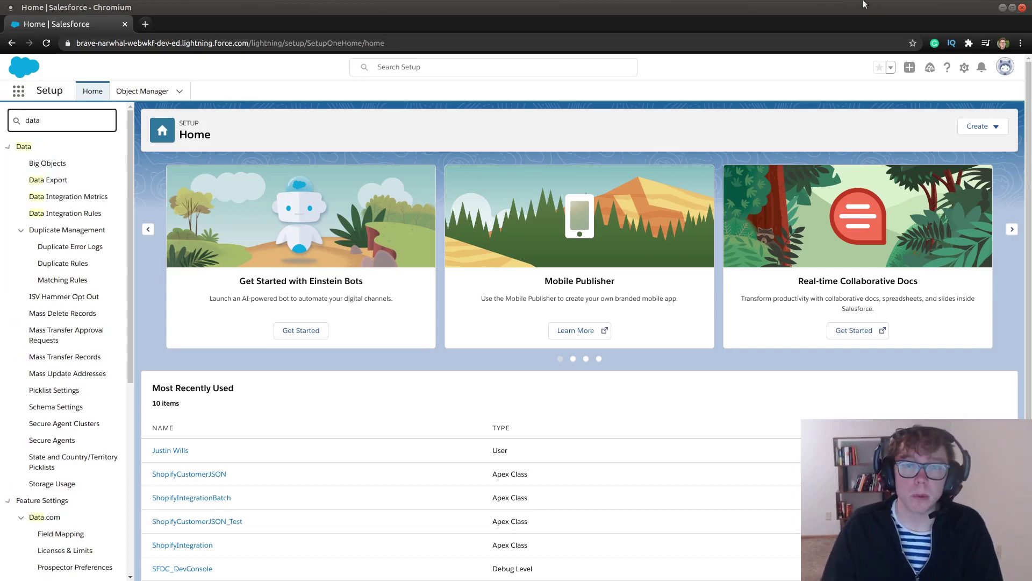
pyautogui.click(65, 179)
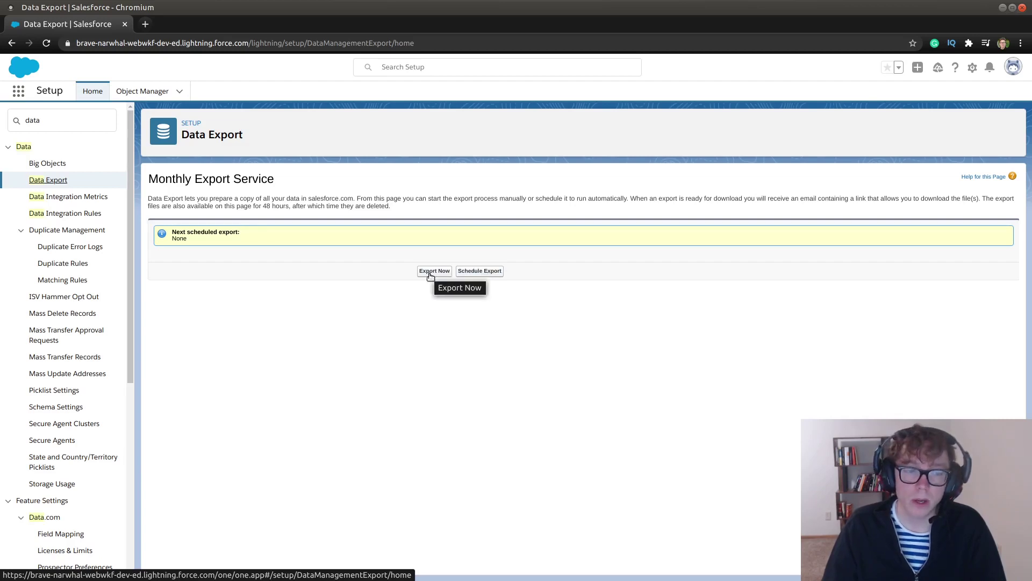
# Step: Start scheduling a recurring export from the Data Export page
pyautogui.click(473, 272)
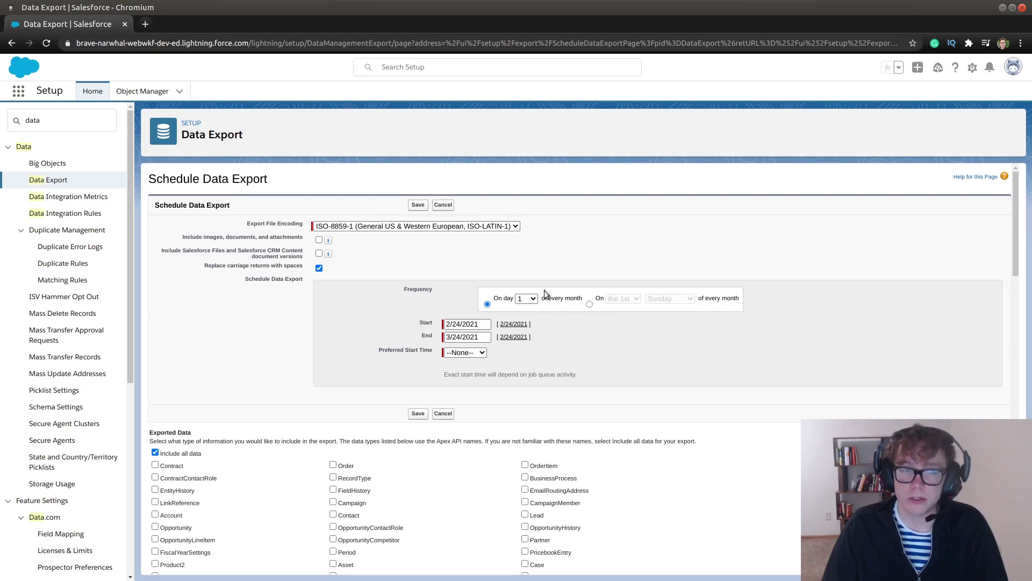
# Step: Set the monthly export day to 13
pyautogui.click(531, 303)
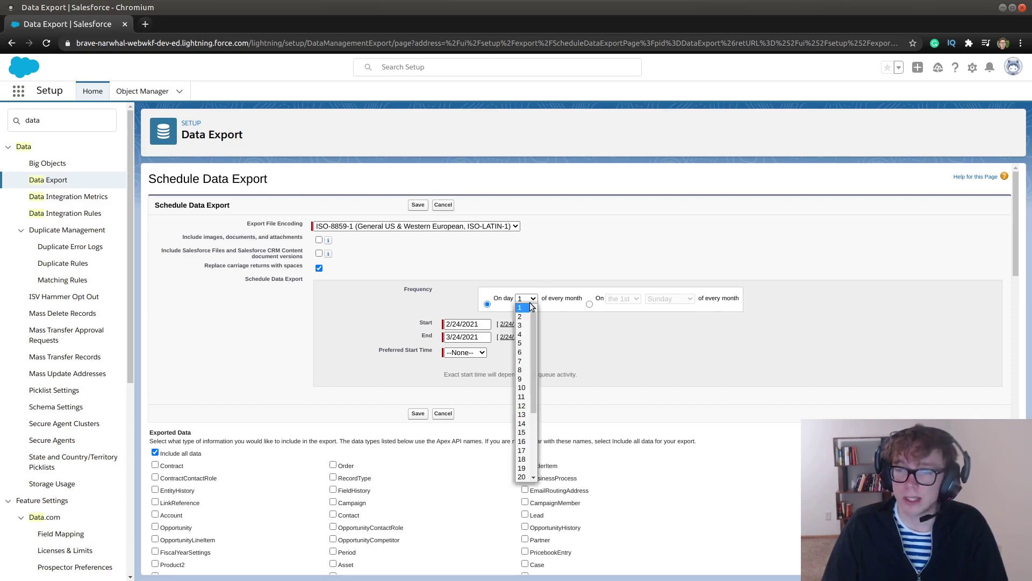
pyautogui.click(530, 304)
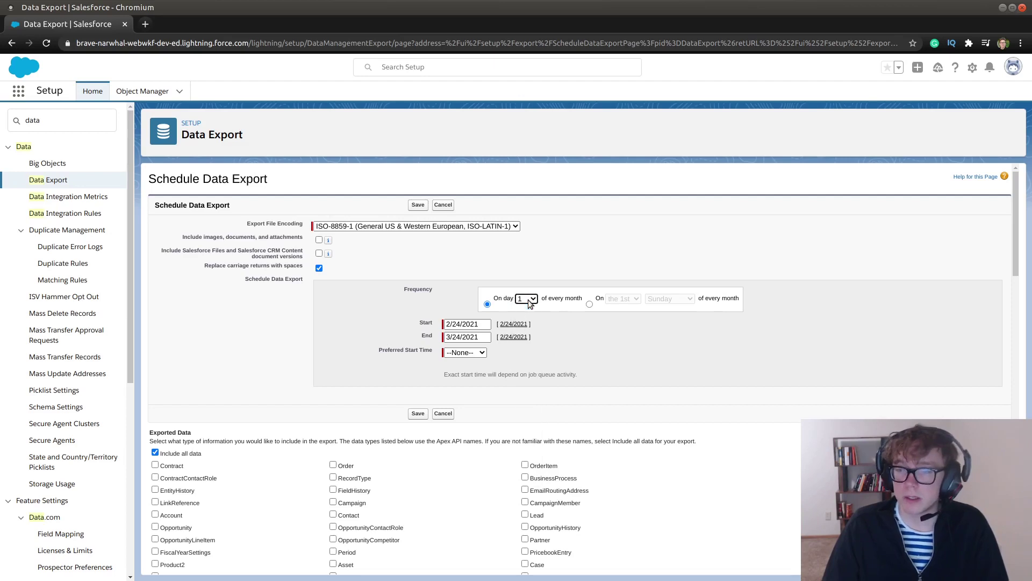
pyautogui.click(530, 303)
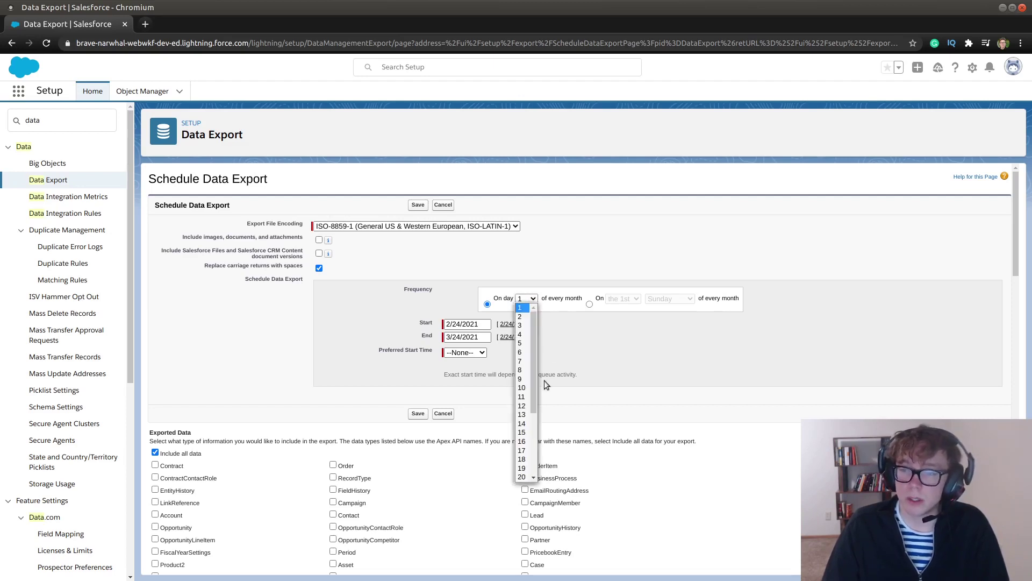
pyautogui.click(524, 413)
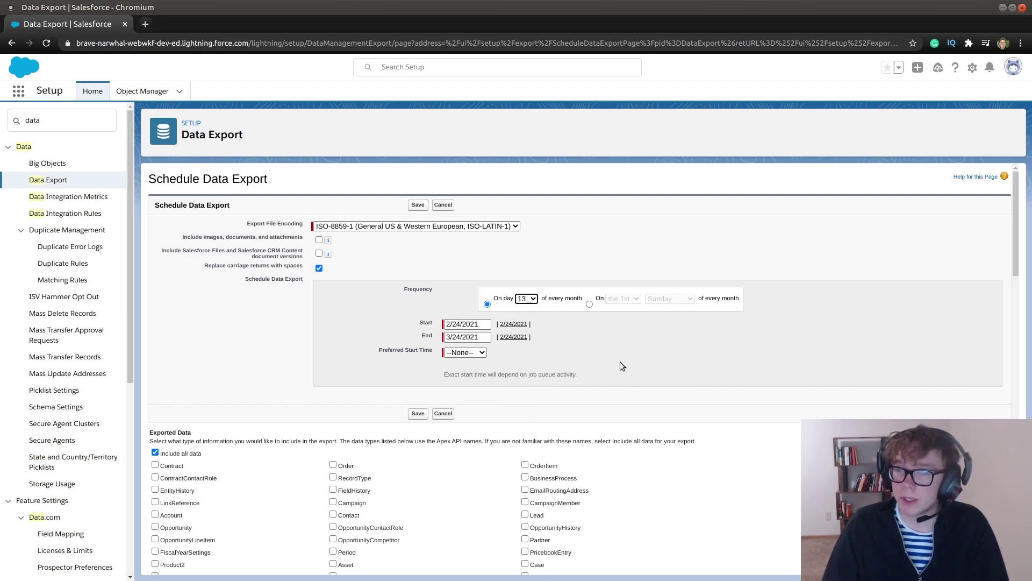
# Step: Switch the frequency to the 1st Sunday of every month, leaving start time at --None--
pyautogui.click(589, 304)
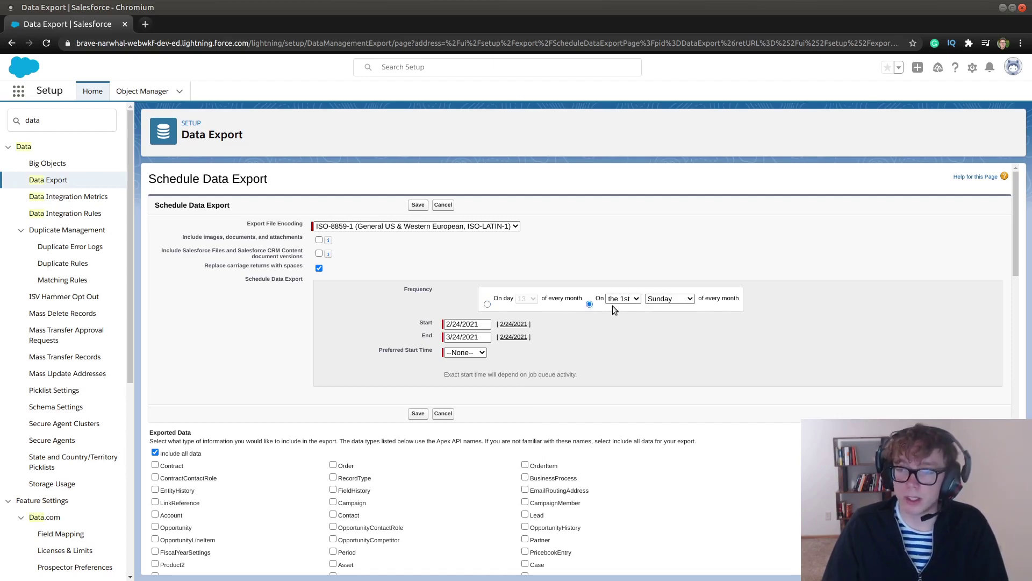
pyautogui.click(666, 299)
pyautogui.click(667, 310)
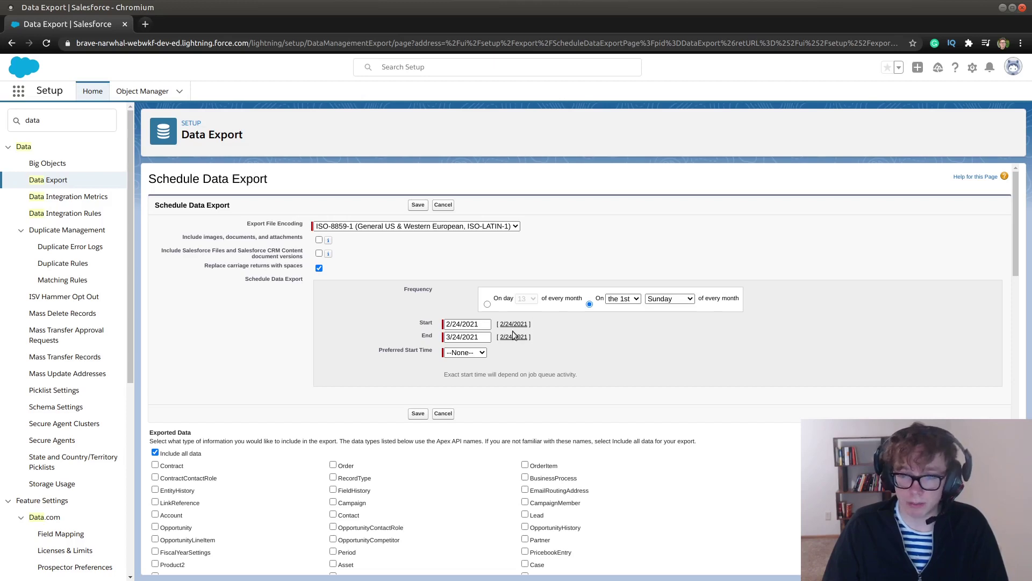
pyautogui.click(474, 353)
pyautogui.click(538, 364)
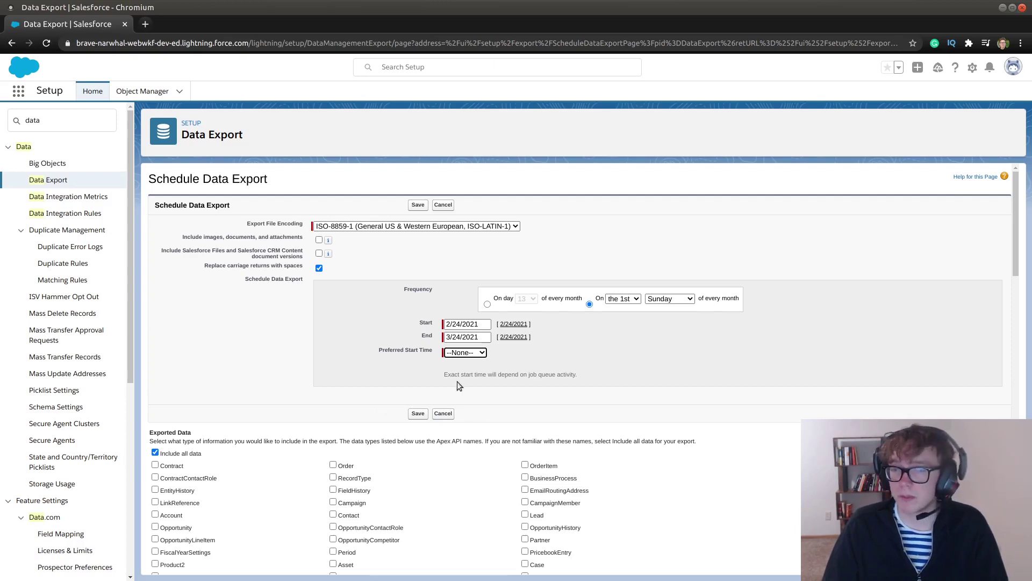
pyautogui.click(648, 381)
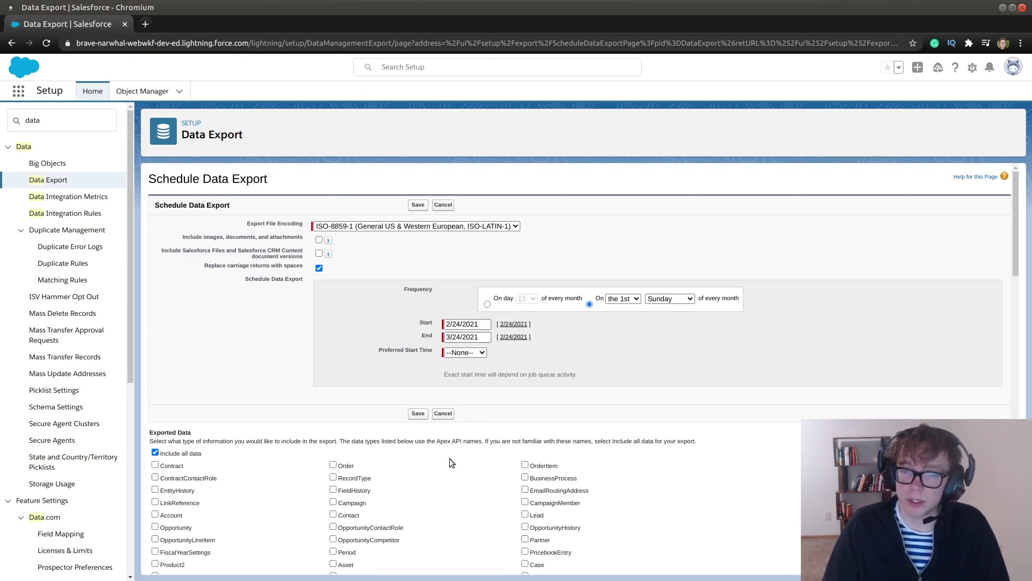
# Step: Abandon the schedule and run an immediate one-off export of all org data
pyautogui.click(443, 416)
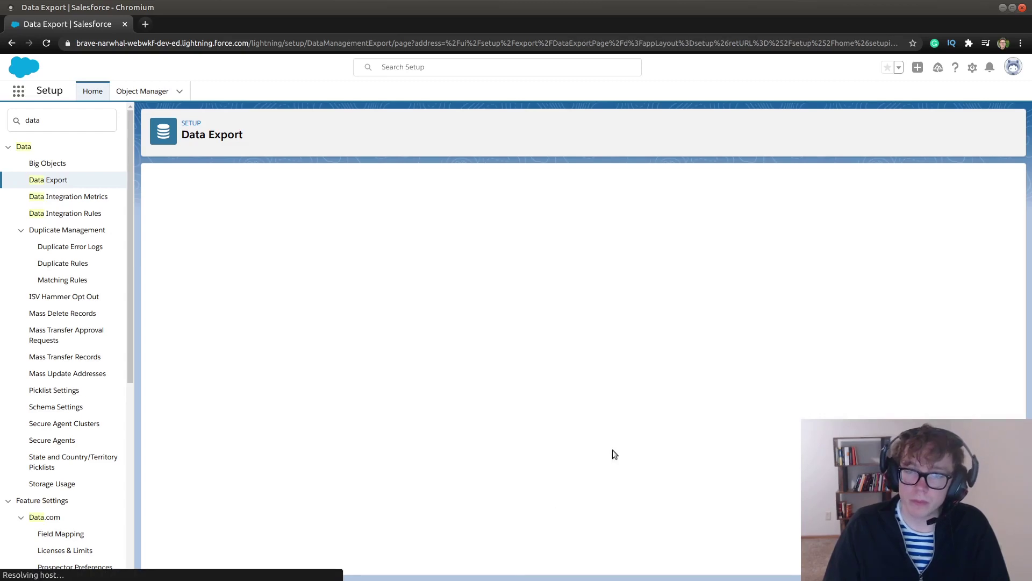
pyautogui.click(425, 272)
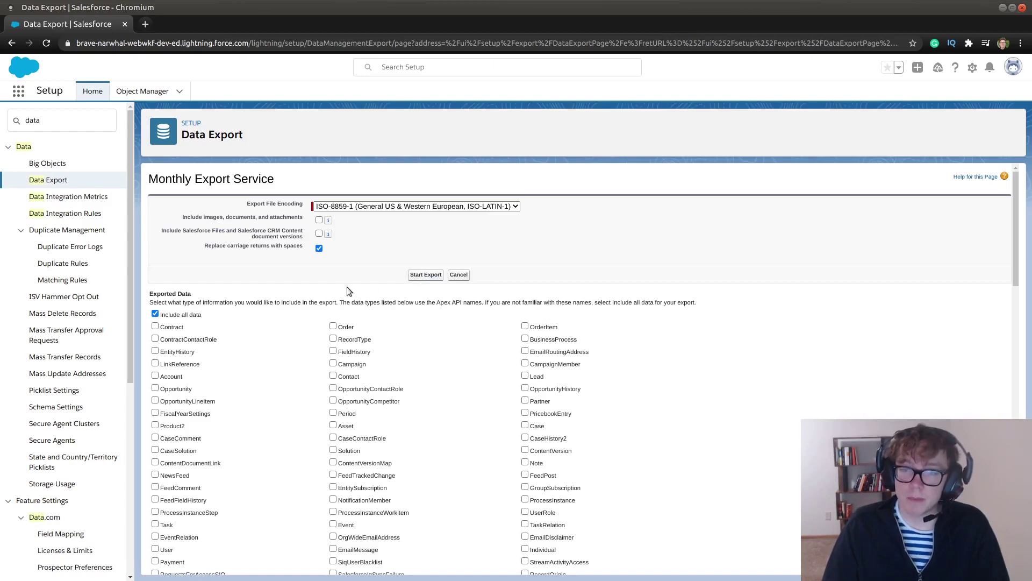
pyautogui.scroll(-2, 301, 289)
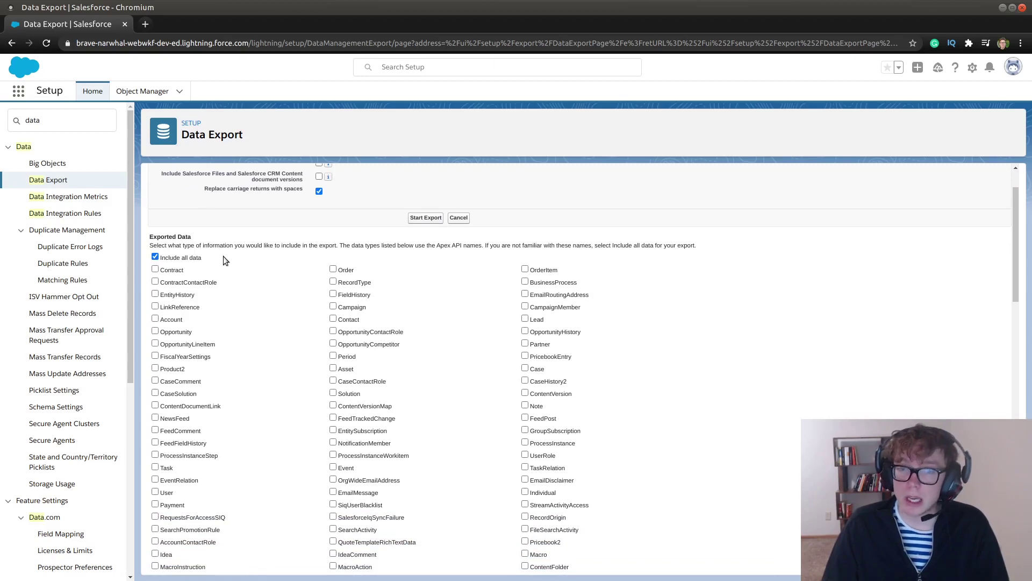
pyautogui.moveTo(150, 240); pyautogui.dragTo(666, 253)
pyautogui.click(668, 254)
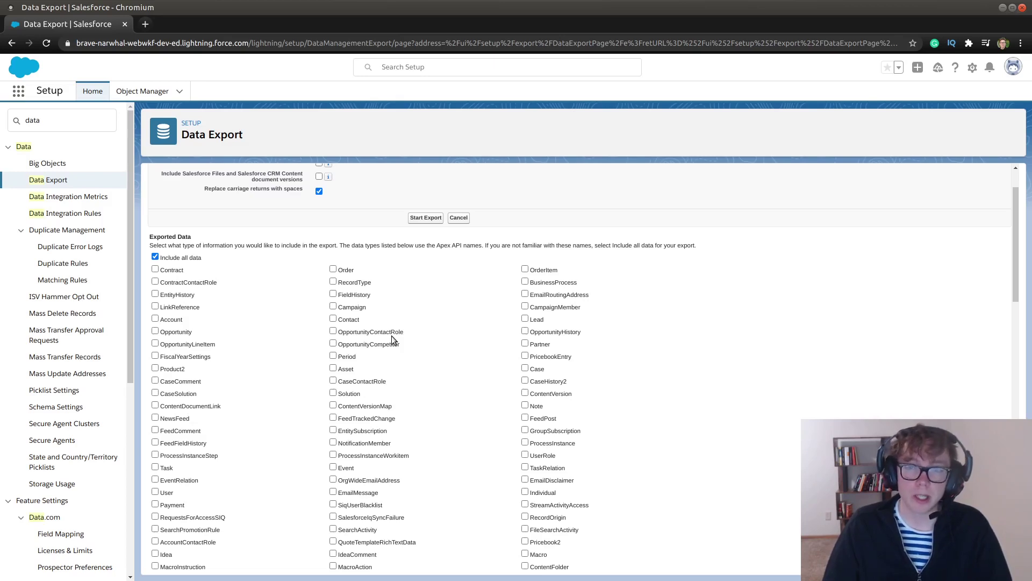
pyautogui.scroll(1, 390, 338)
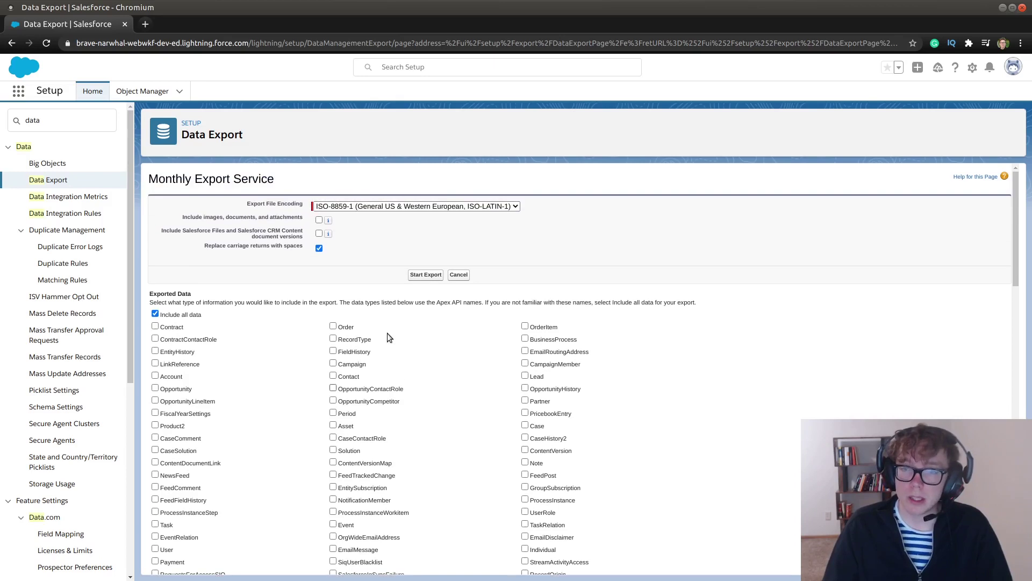
pyautogui.click(430, 274)
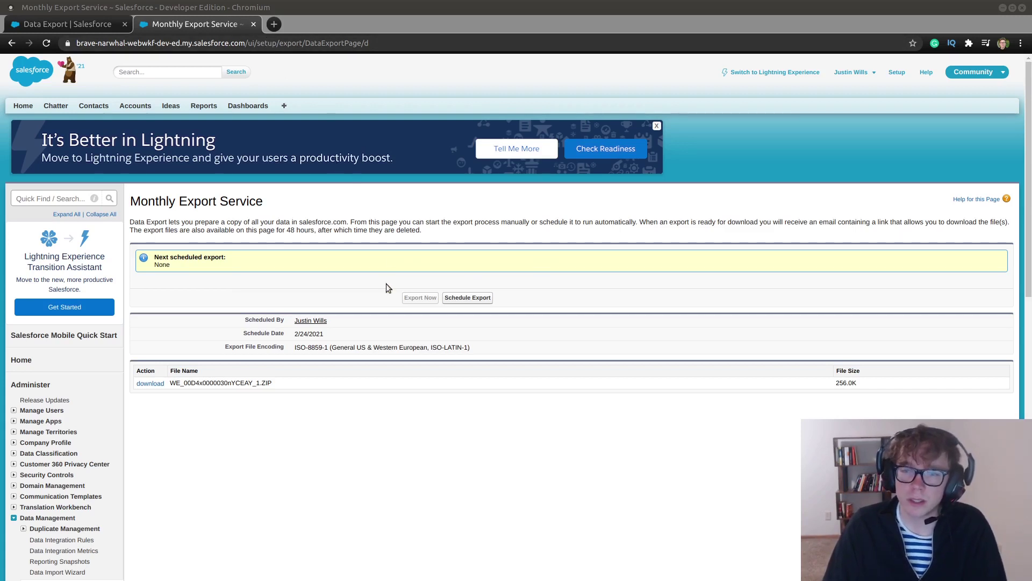
# Step: Download the finished 256.0K export ZIP and open it from the browser downloads
pyautogui.scroll(-2, 411, 299)
pyautogui.scroll(1, 411, 304)
pyautogui.scroll(1, 411, 304)
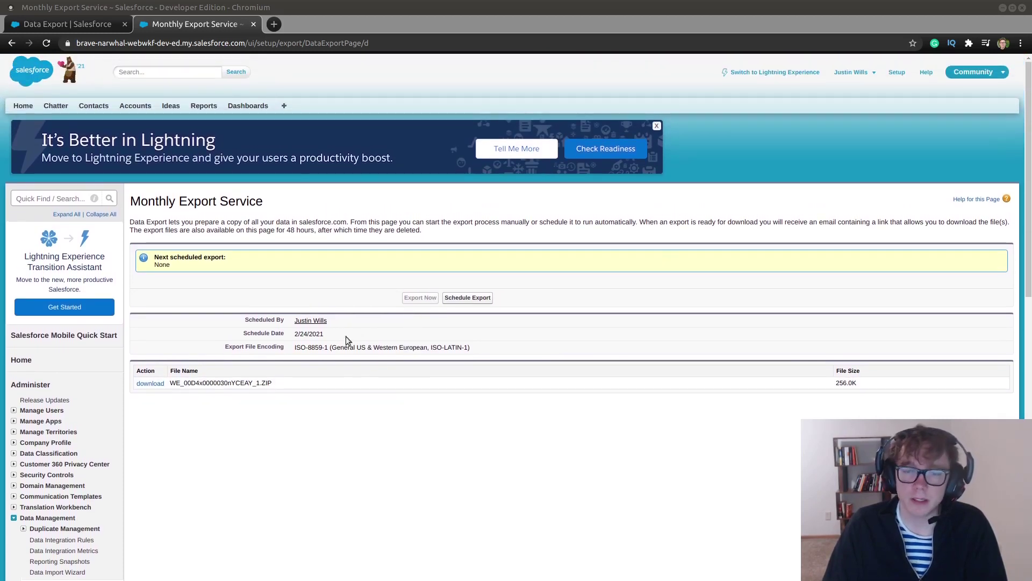
pyautogui.click(148, 382)
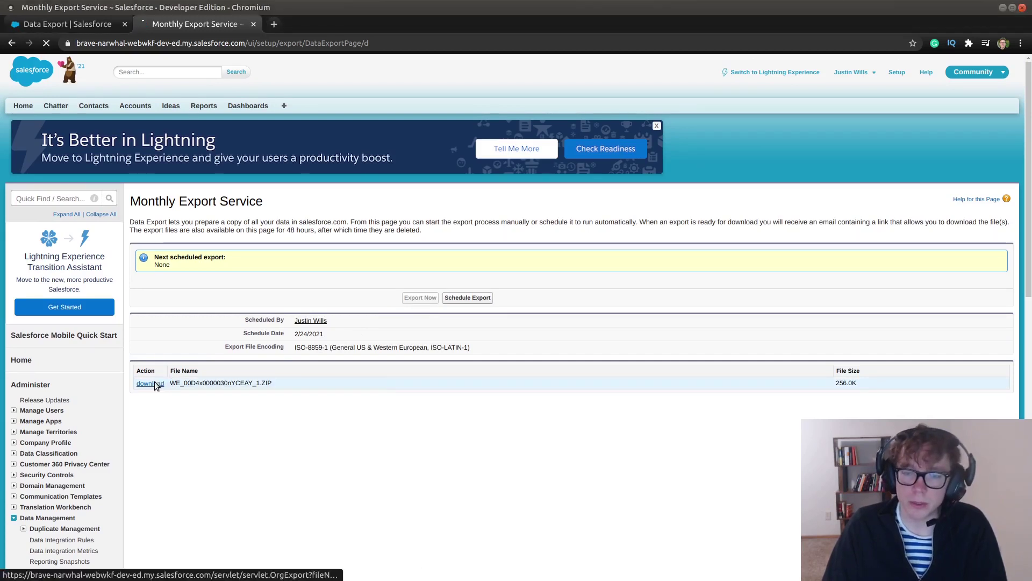
pyautogui.click(74, 569)
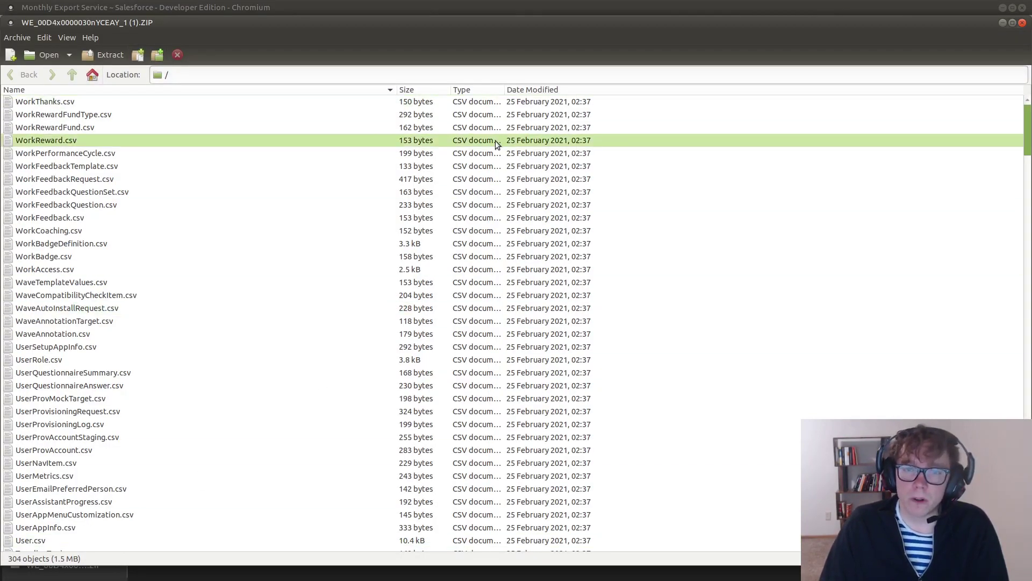
# Step: Browse the archive's CSV list and open Account.csv in LibreOffice Calc
pyautogui.scroll(-4, 495, 141)
pyautogui.scroll(4, 499, 143)
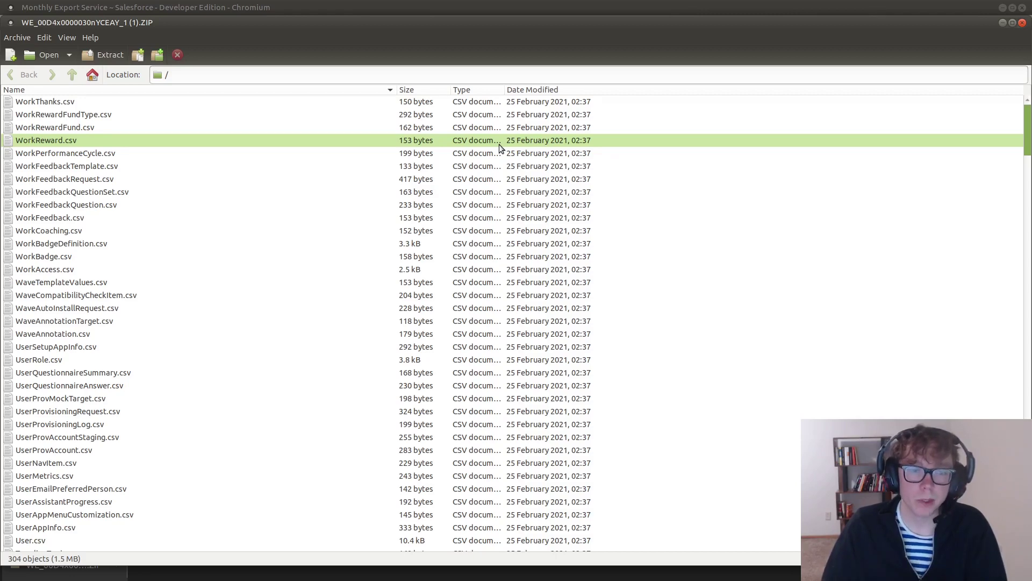
pyautogui.click(822, 424)
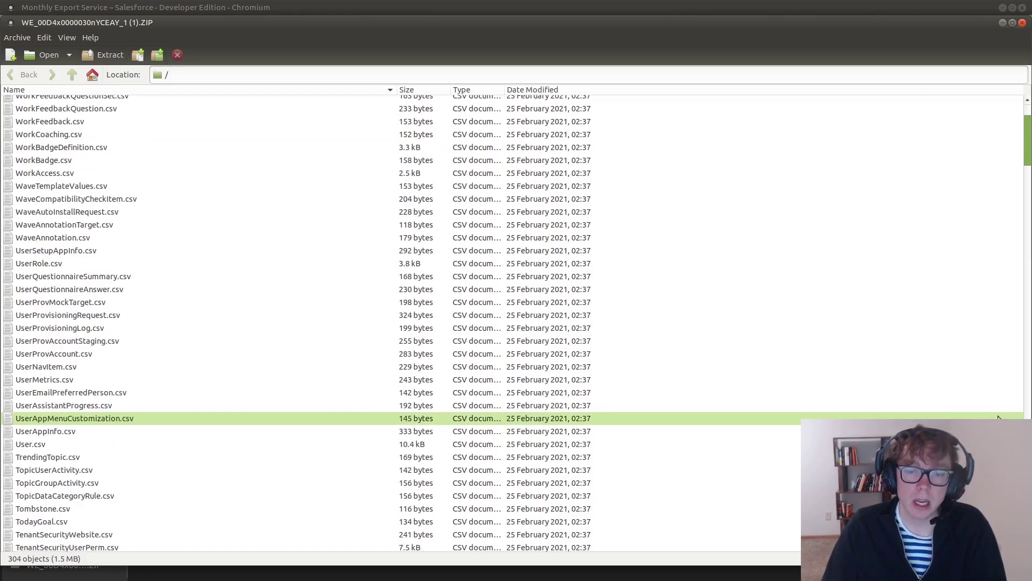
pyautogui.scroll(-12, 998, 418)
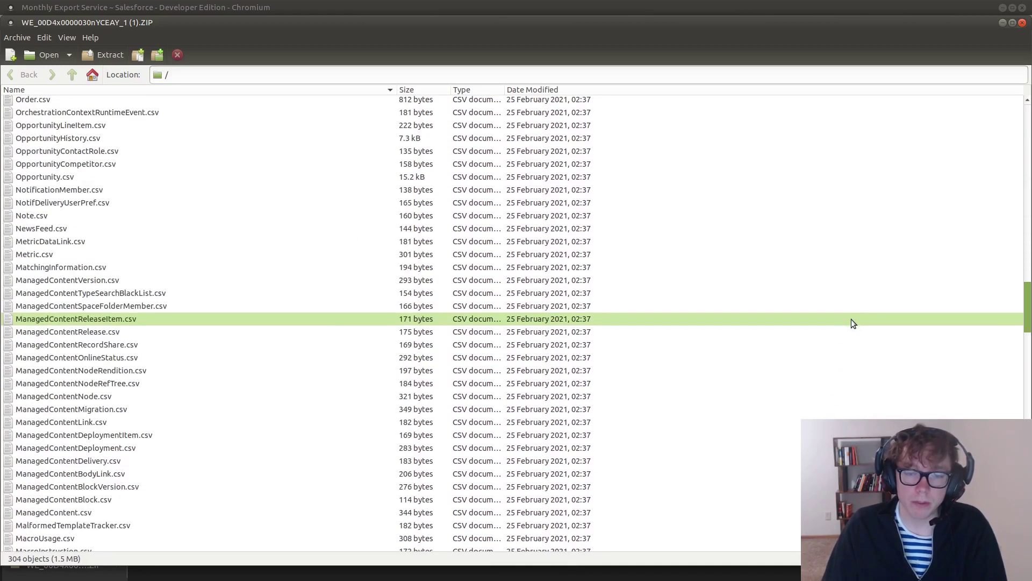
pyautogui.scroll(-15, 851, 318)
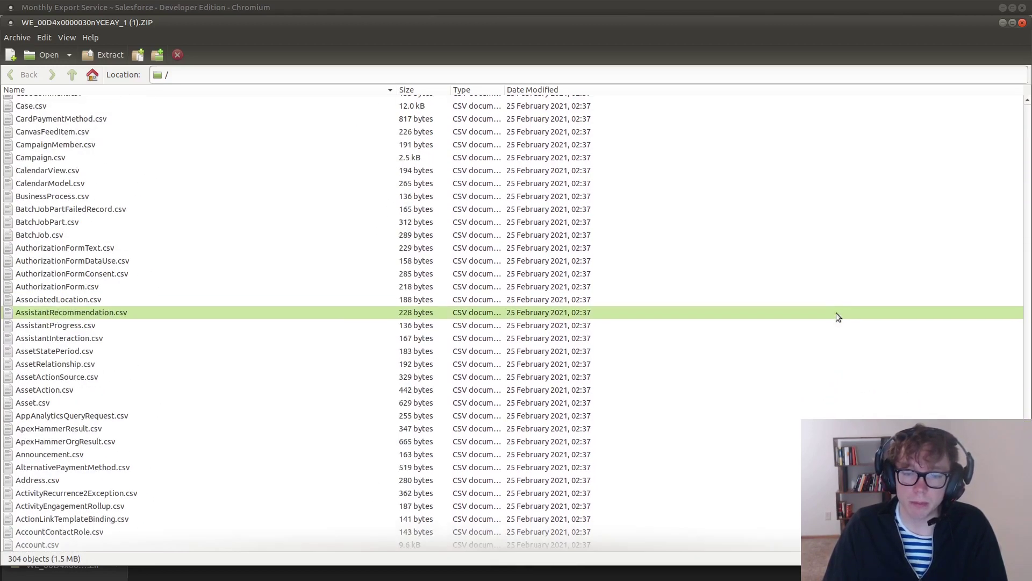
pyautogui.doubleClick(282, 541)
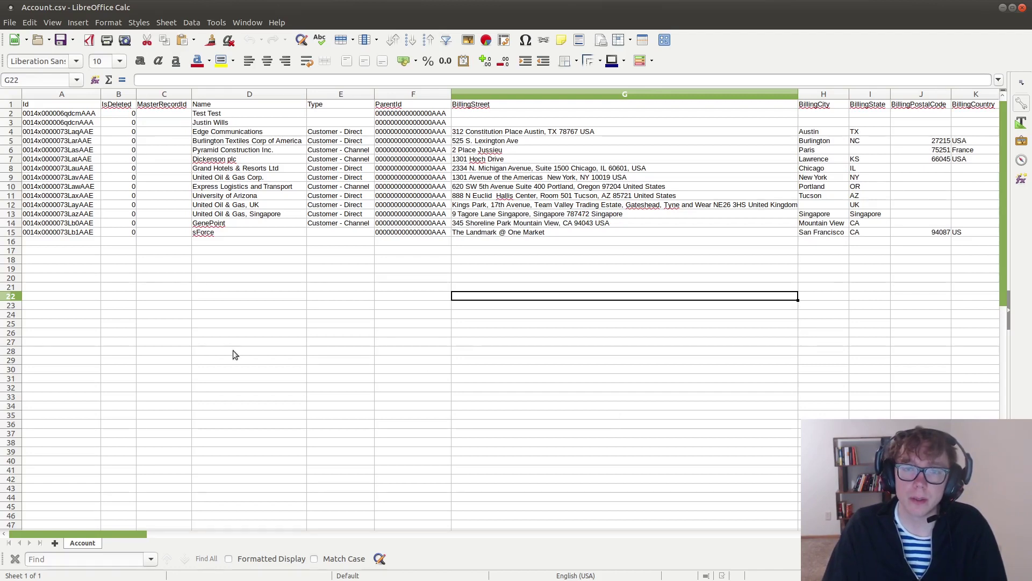
pyautogui.click(92, 116)
pyautogui.click(212, 114)
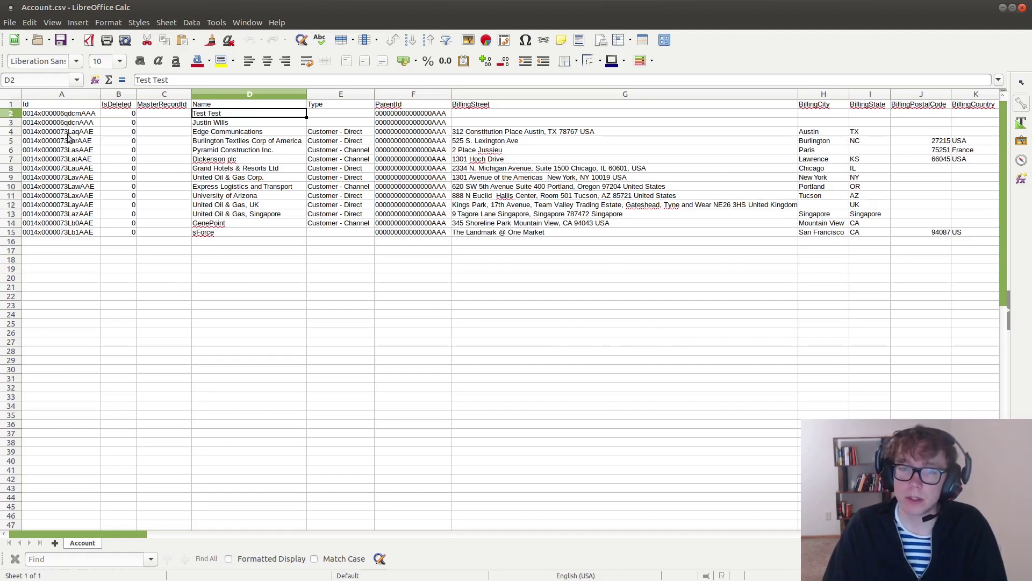
pyautogui.moveTo(253, 122); pyautogui.dragTo(249, 223)
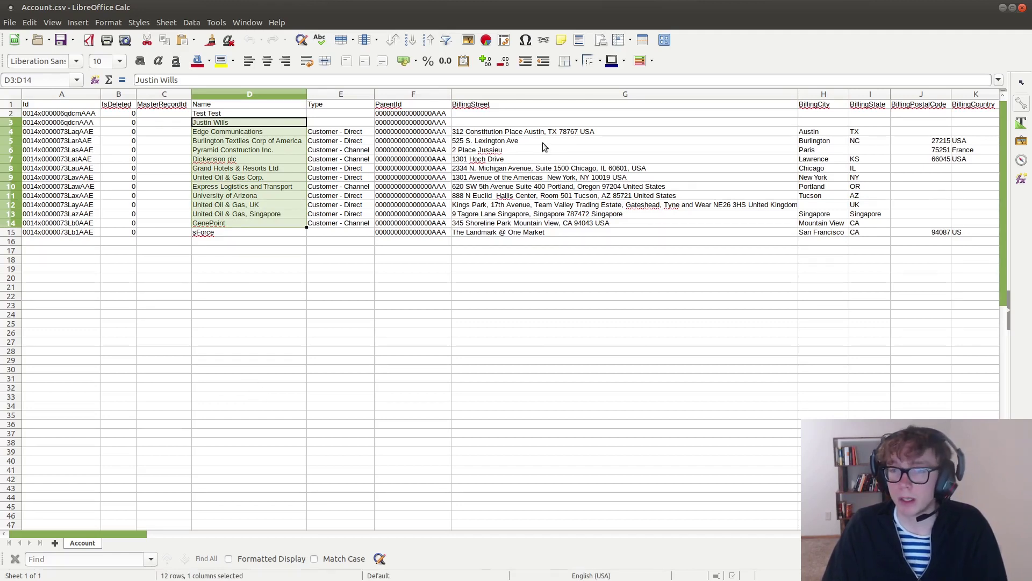
pyautogui.click(528, 148)
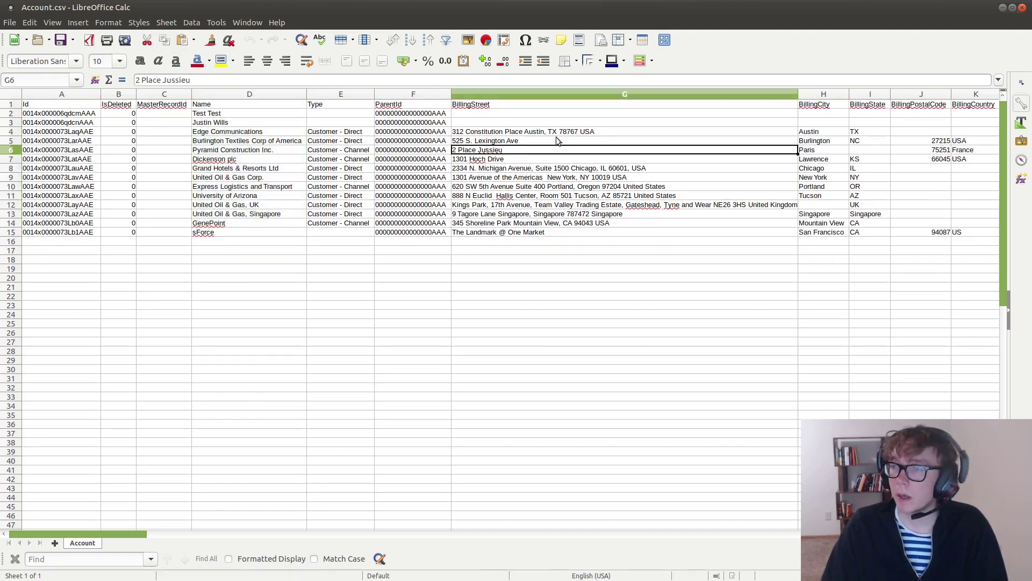
pyautogui.click(599, 122)
pyautogui.hotkey('ctrl', 'Right')
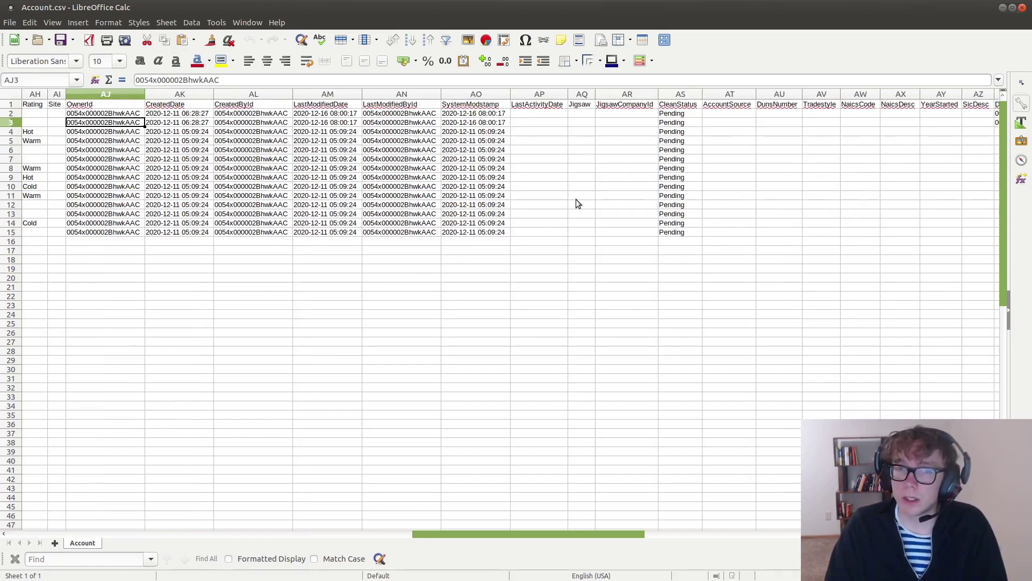
pyautogui.press('Up')
pyautogui.press('Left')
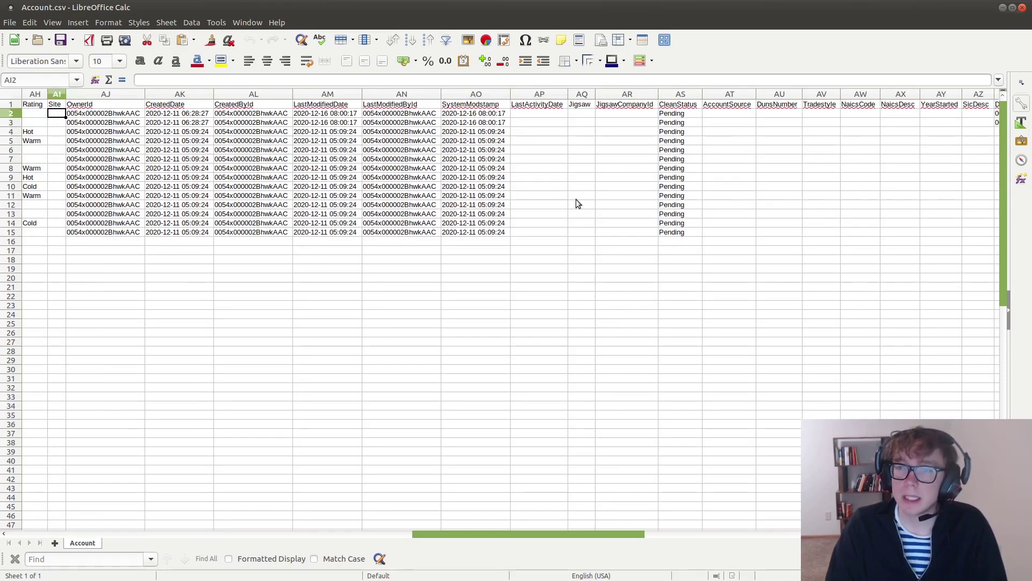
pyautogui.press('Down')
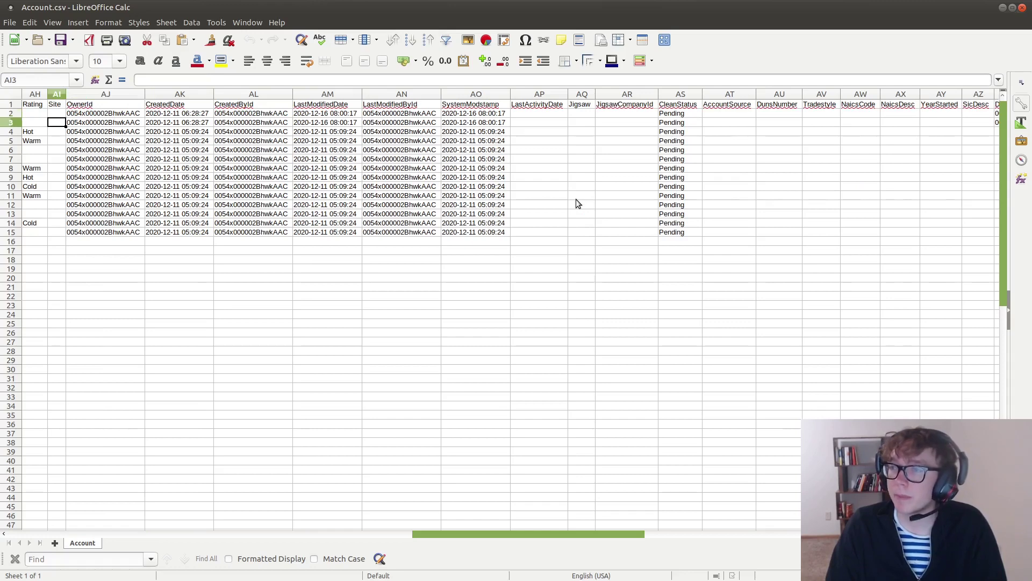
pyautogui.hotkey('ctrl', 'Right')
pyautogui.hotkey('ctrl', 'Right')
pyautogui.hotkey('ctrl', 'Right')
pyautogui.hotkey('ctrl', 'Right')
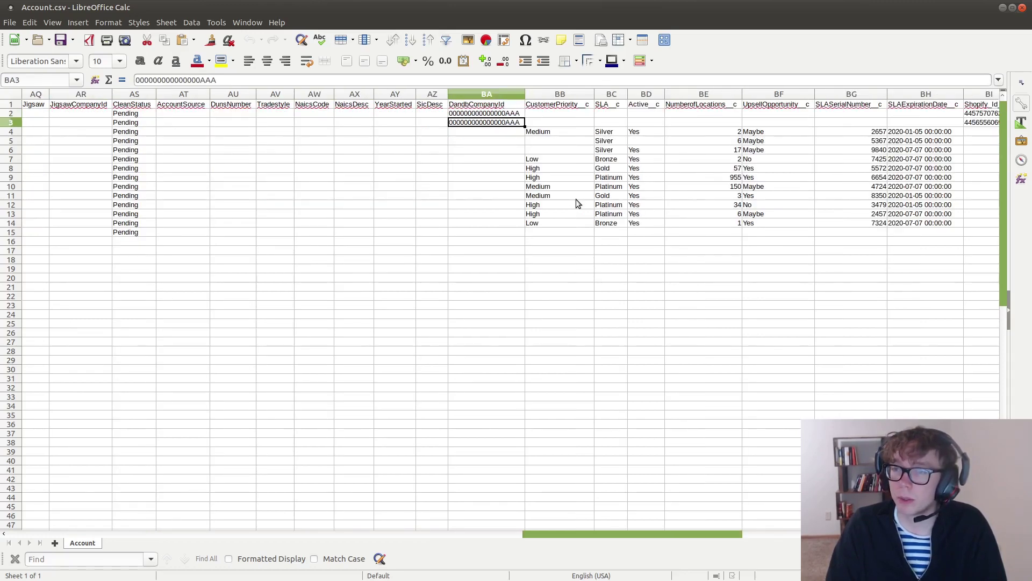